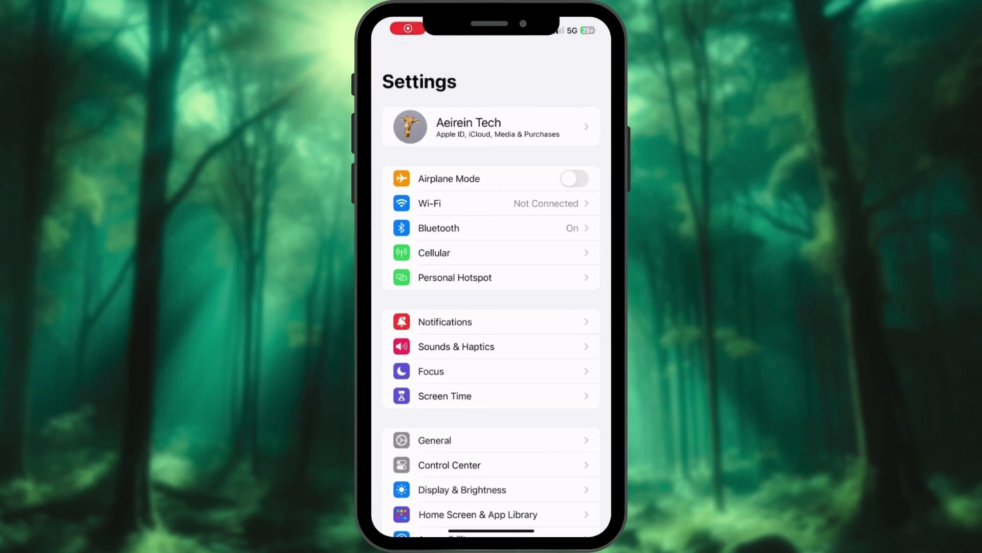
# Confirm Wi-Fi is switched on, return to the main list, and go to Cellular
pyautogui.click(492, 203)
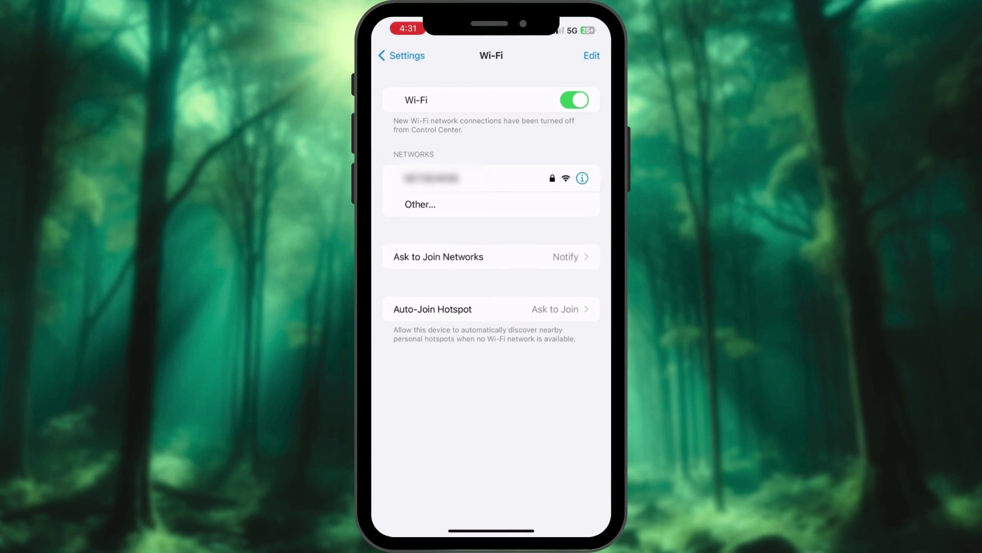
pyautogui.click(400, 55)
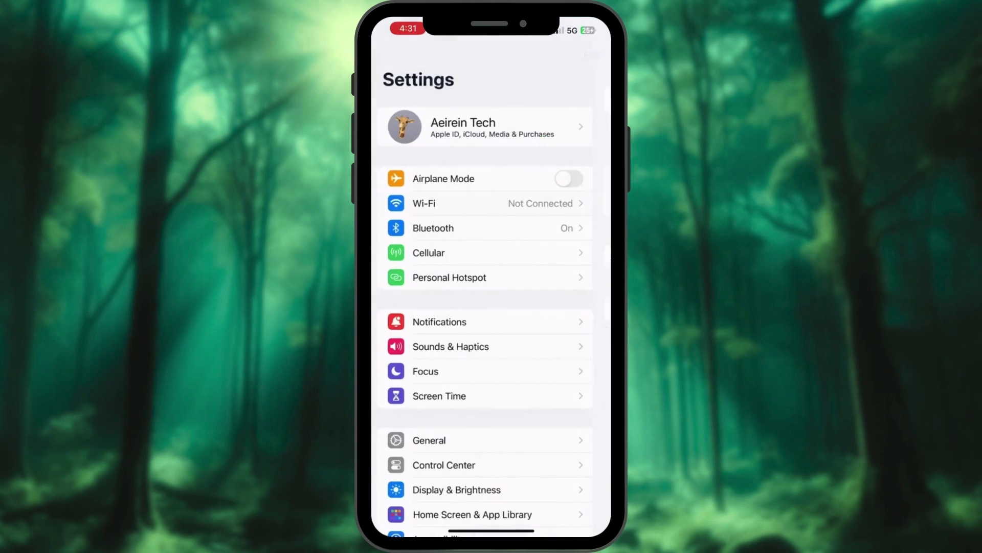
pyautogui.click(461, 252)
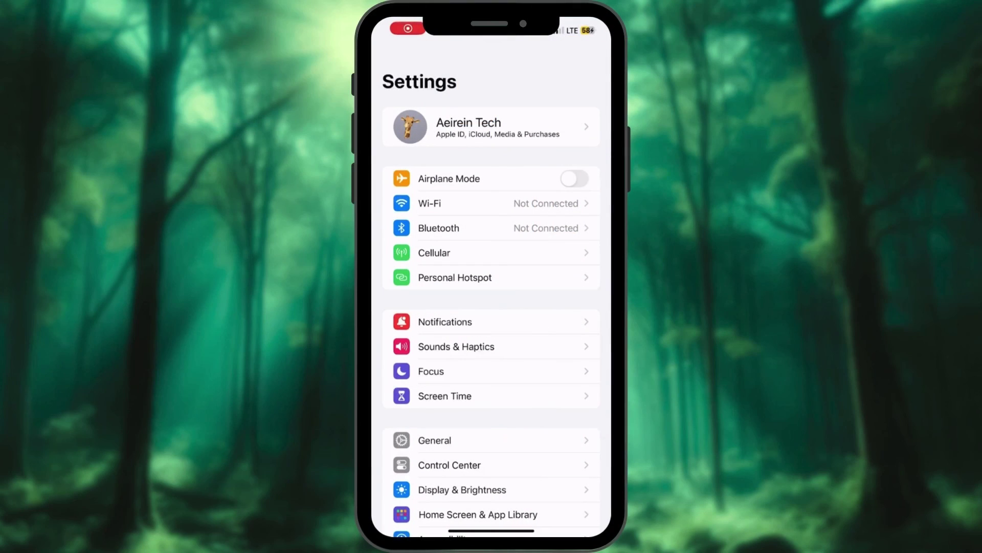
# In Cellular Data Options, set Data Mode to Allow More Data on 5G instead of Low Data Mode
pyautogui.click(491, 253)
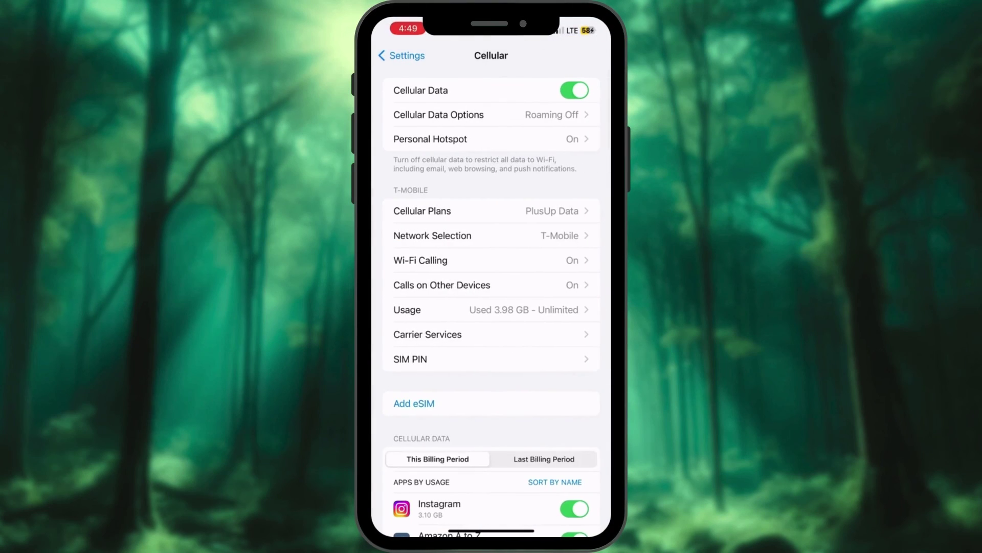
pyautogui.click(491, 114)
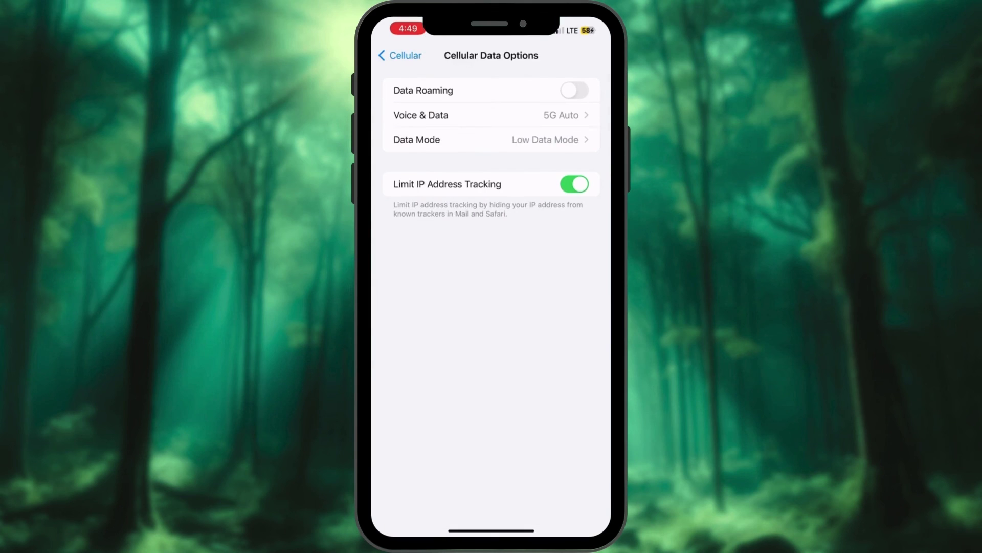
pyautogui.click(491, 140)
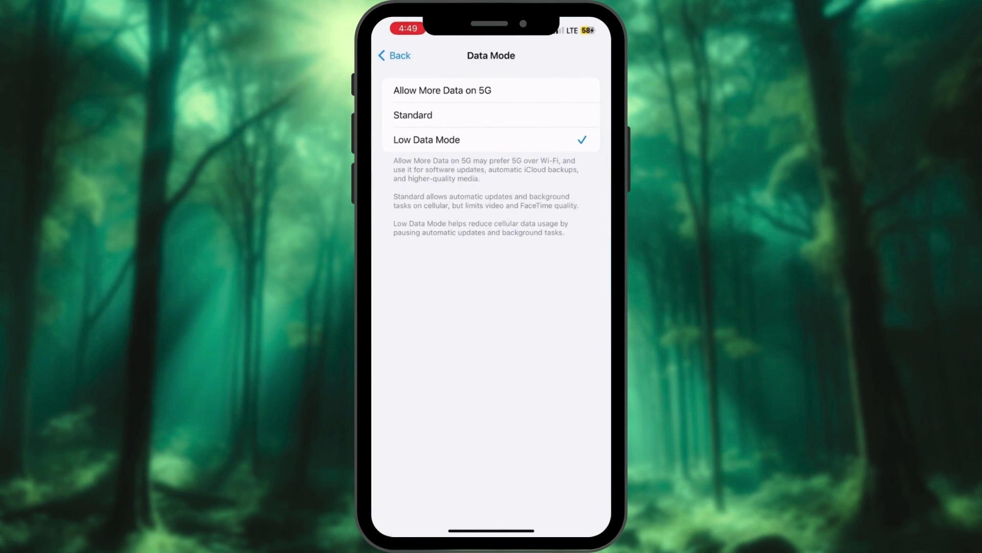
pyautogui.click(491, 90)
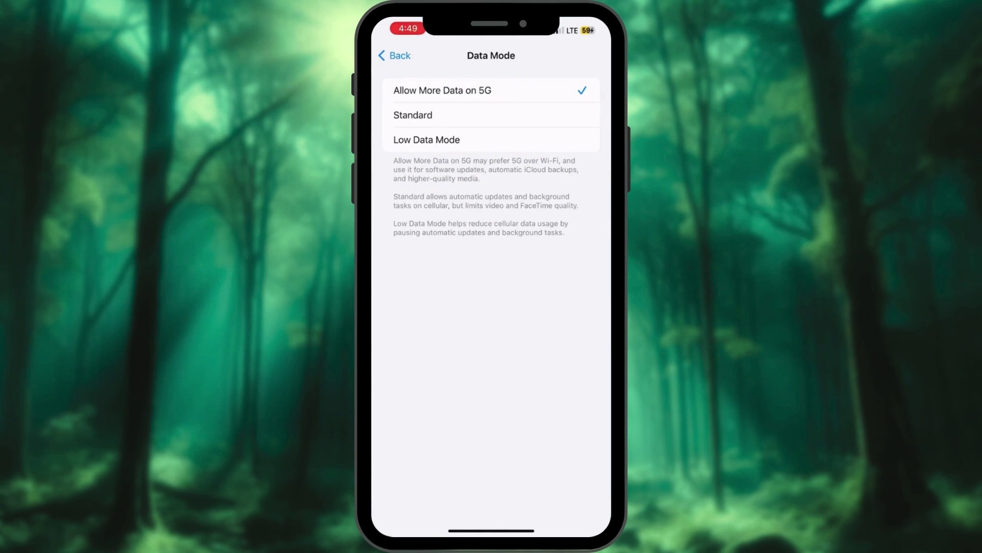